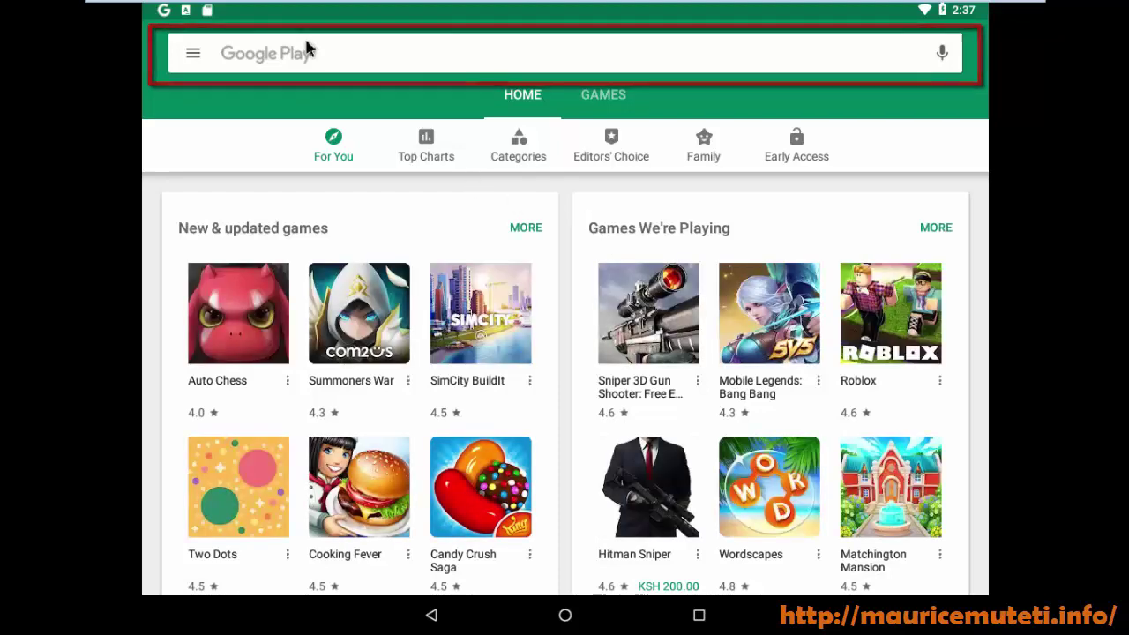
- Search the Play Store for 'Whatsapp', fixing the stray typed characters, to find WhatsApp Messenger
{"action": "left_click", "coordinate": [371, 68]}
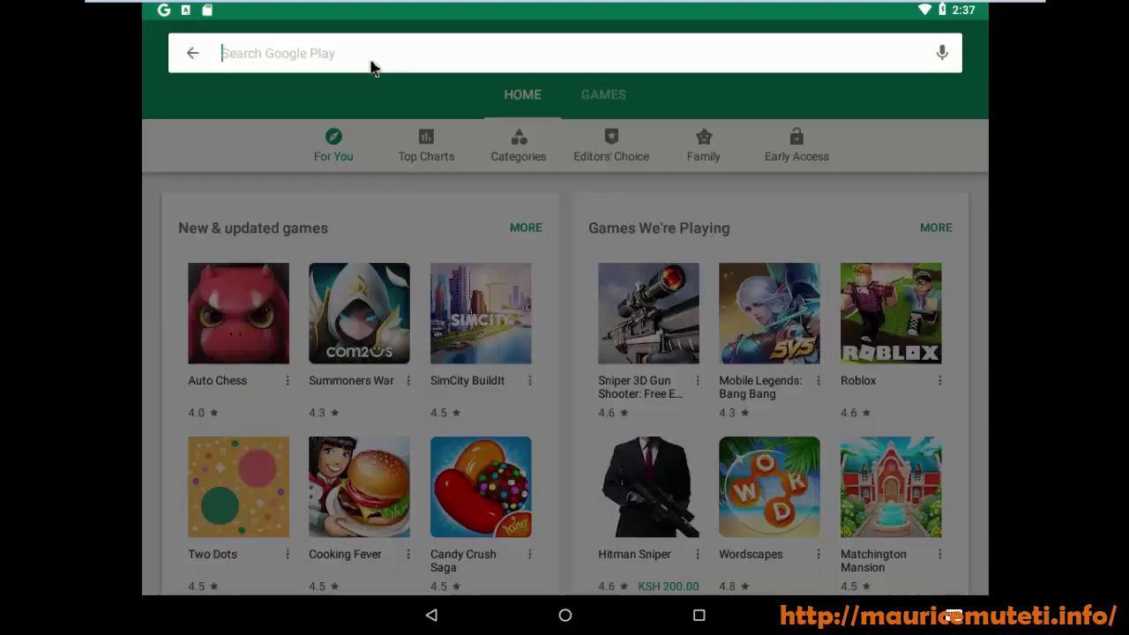
{"action": "type", "text": "Wh"}
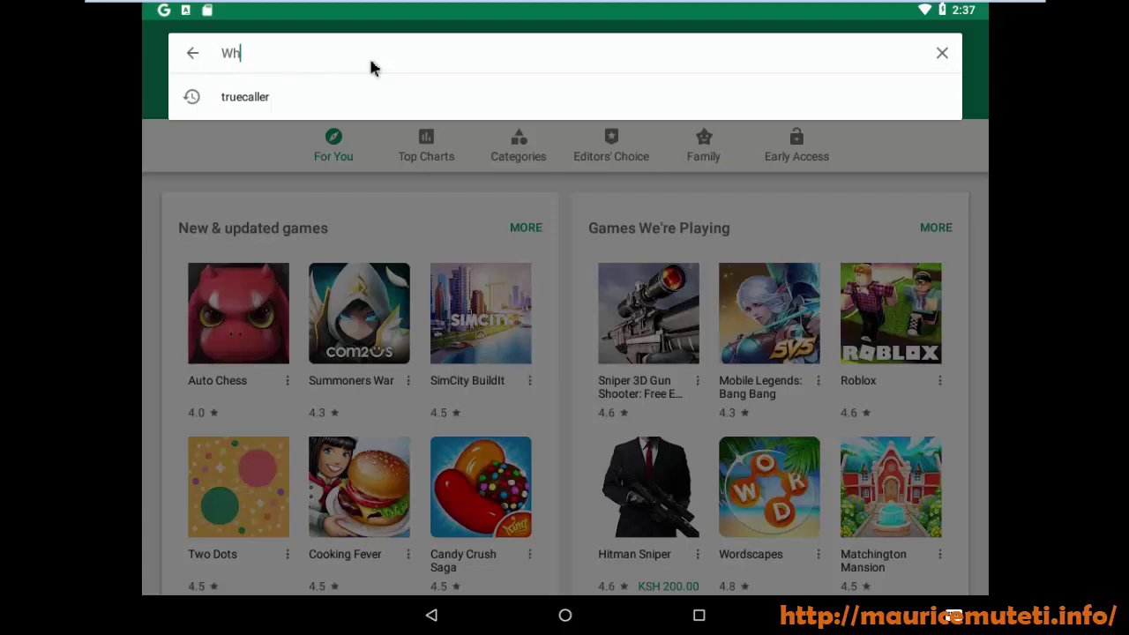
{"action": "type", "text": "ats="}
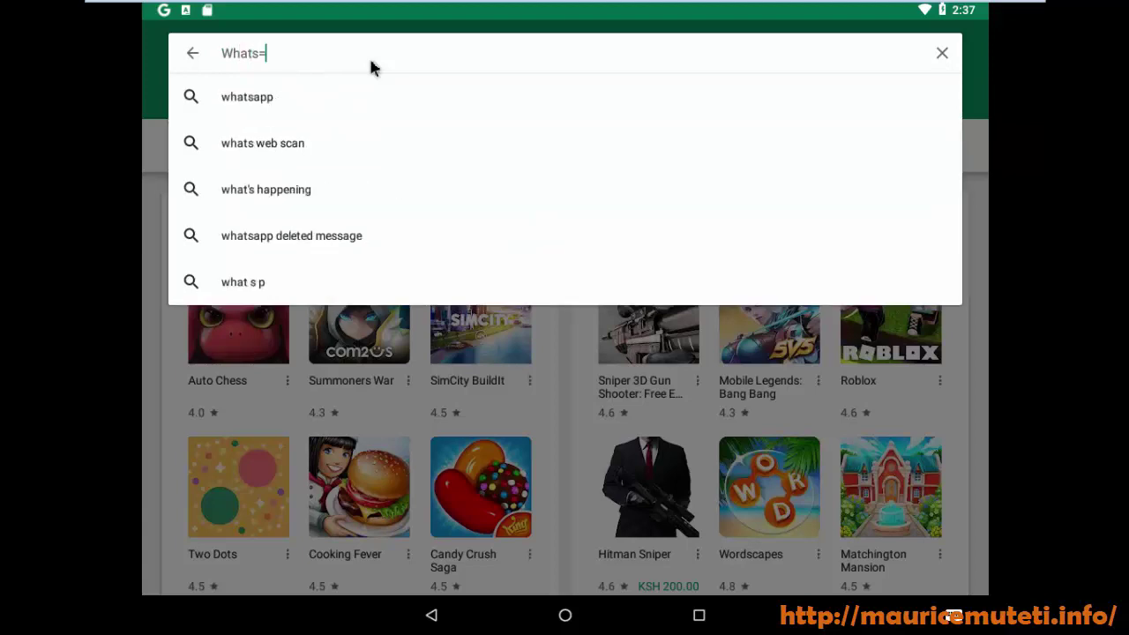
{"action": "type", "text": "s="}
{"action": "key", "text": "BackSpace"}
{"action": "key", "text": "BackSpace"}
{"action": "key", "text": "BackSpace"}
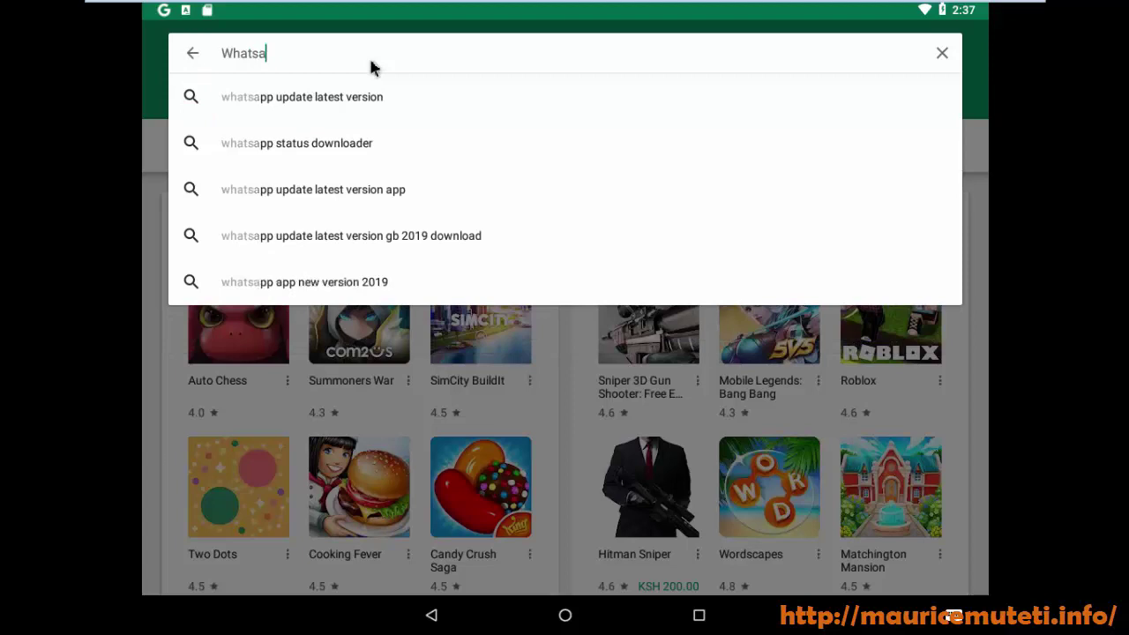
{"action": "type", "text": "pp"}
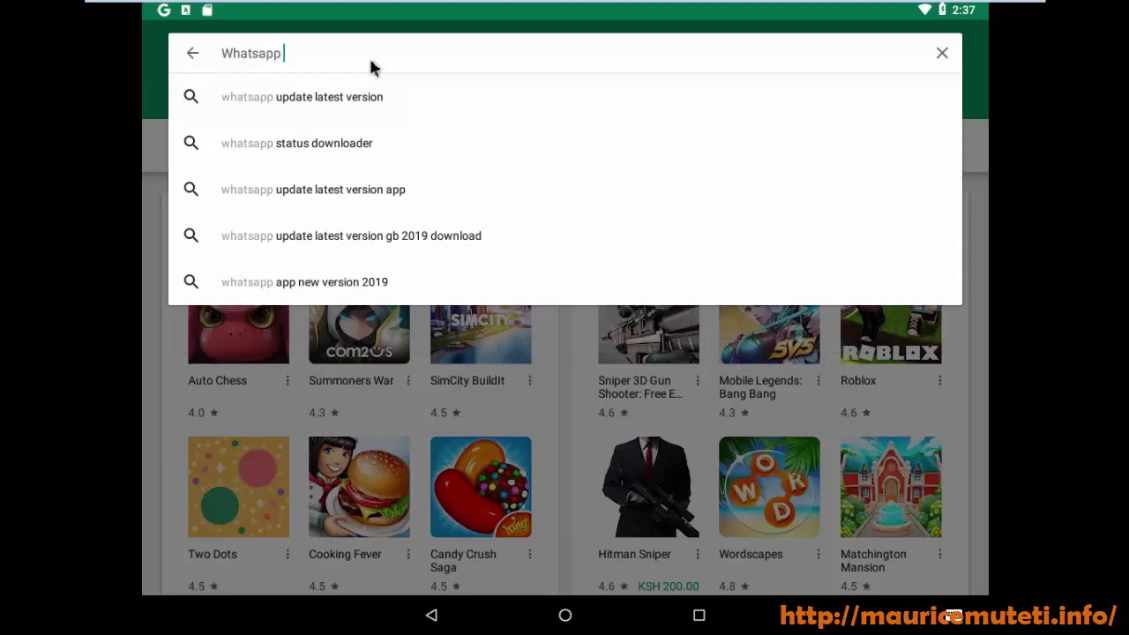
{"action": "type", "text": " Mess"}
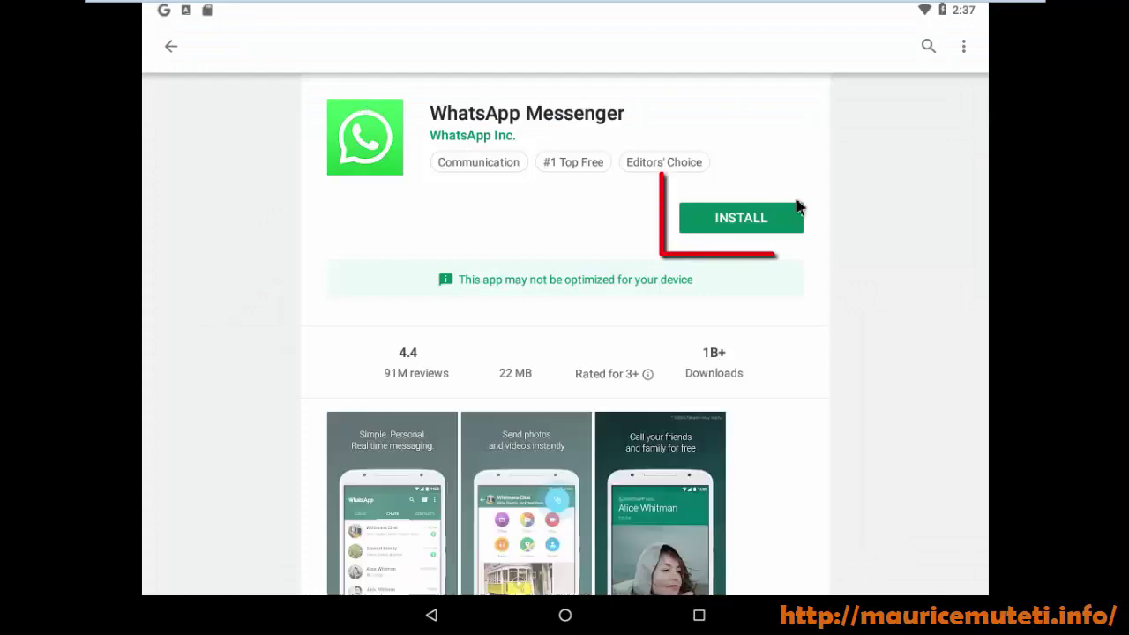
- Install WhatsApp Messenger from its Play Store page, then launch it and accept its terms
{"action": "scroll", "coordinate": [829, 255], "scroll_direction": "down", "scroll_amount": 1}
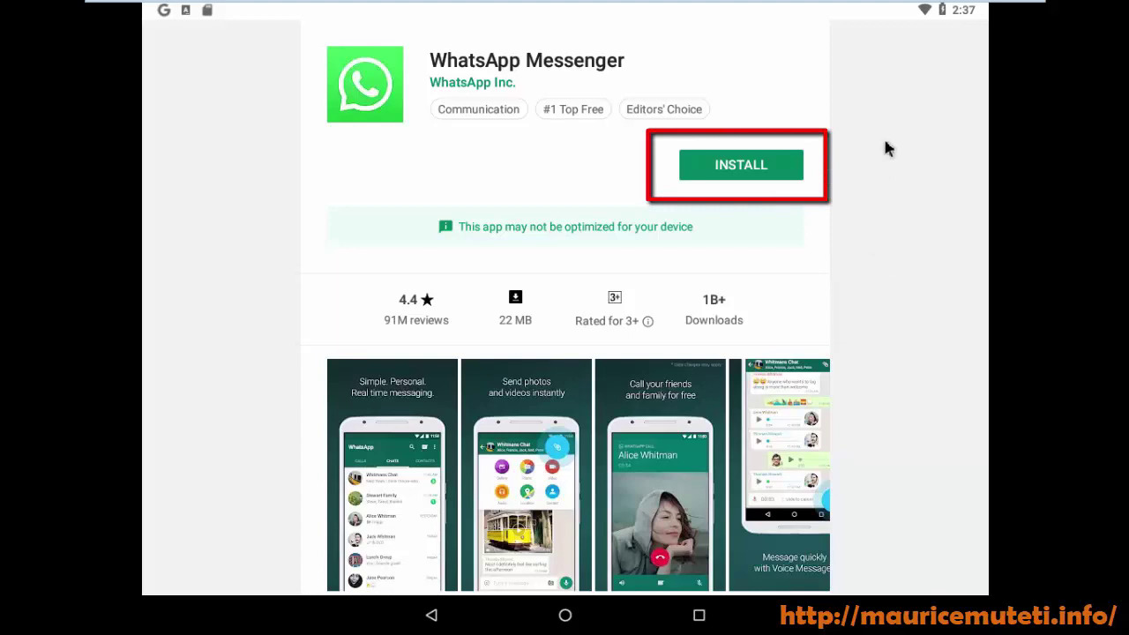
{"action": "left_click", "coordinate": [744, 167]}
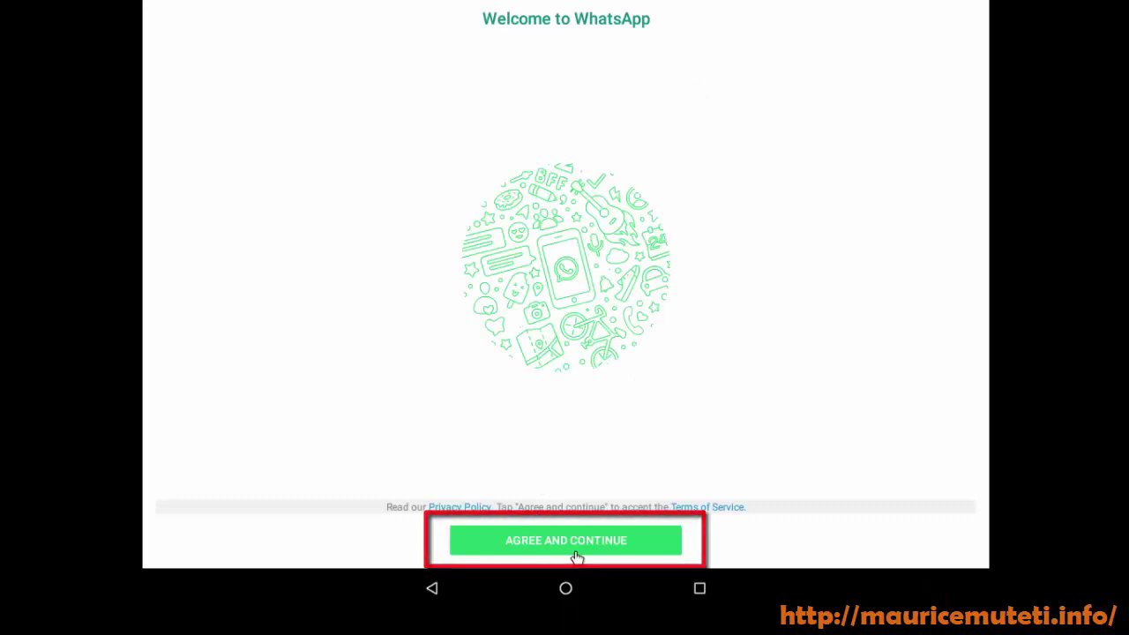
{"action": "left_click", "coordinate": [574, 553]}
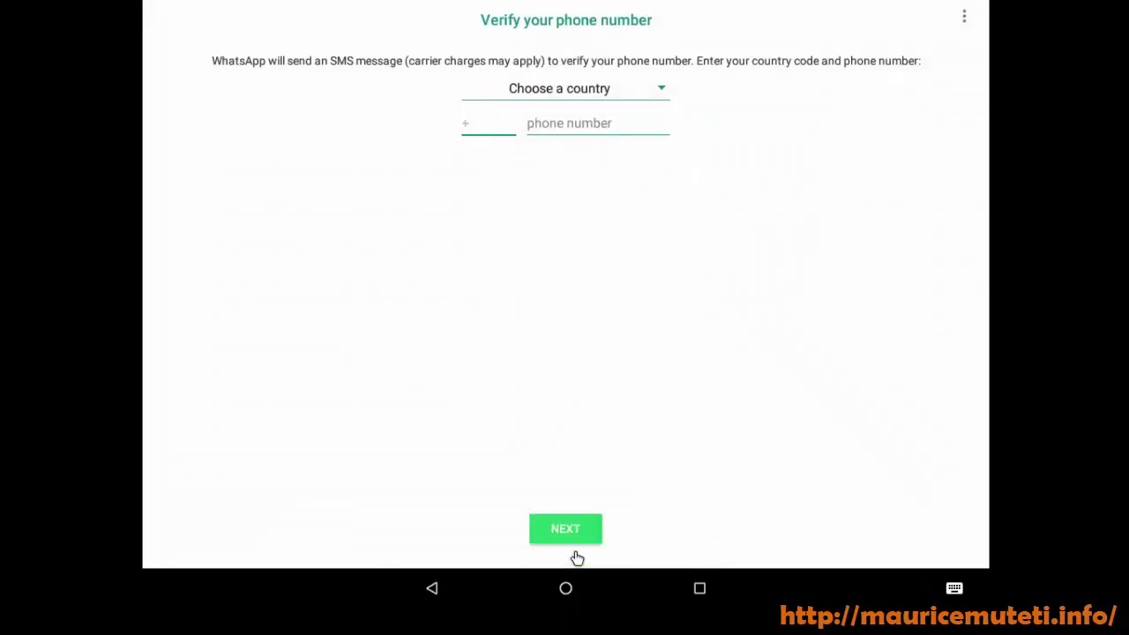
- Open WhatsApp's country list and filter it by the query 'kenya'
{"action": "left_click", "coordinate": [661, 93]}
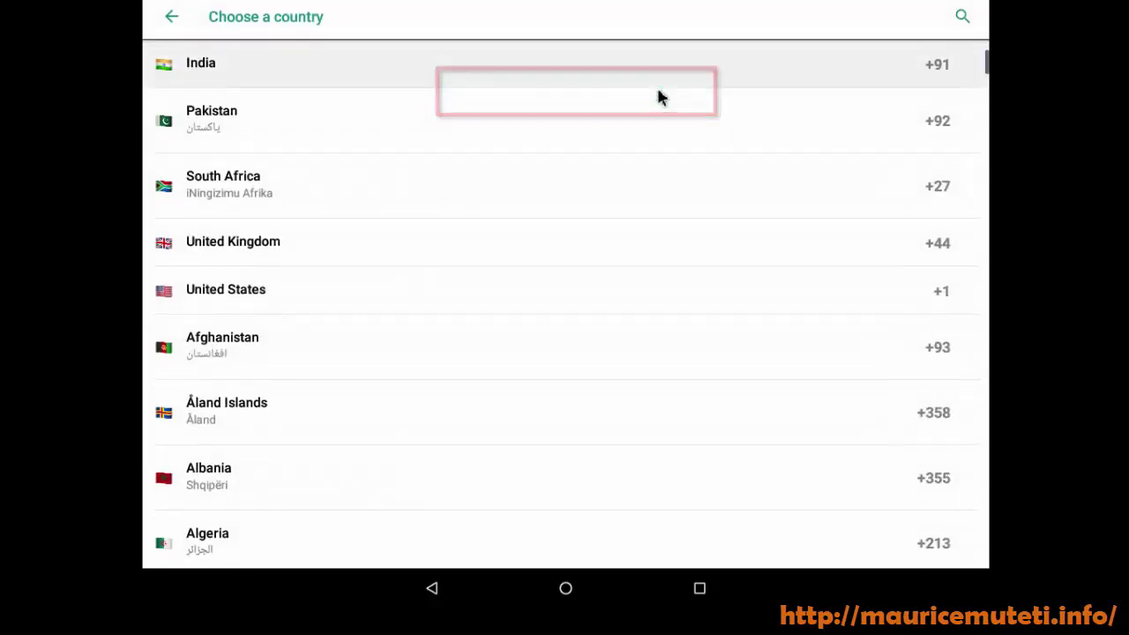
{"action": "left_click", "coordinate": [661, 92]}
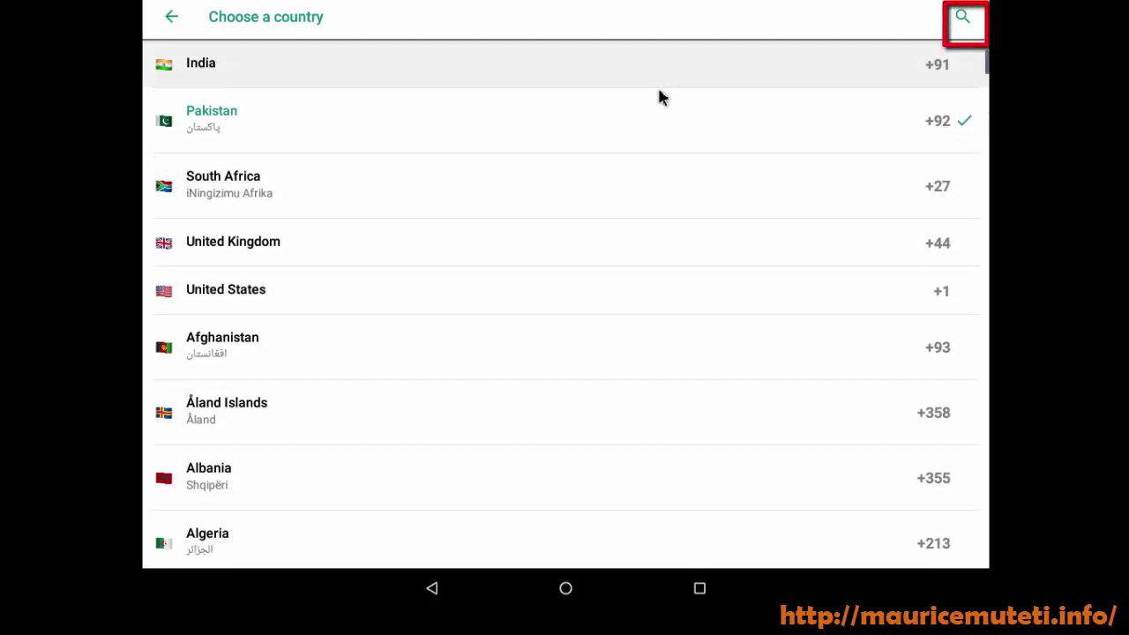
{"action": "scroll", "coordinate": [660, 98], "scroll_direction": "down", "scroll_amount": 2}
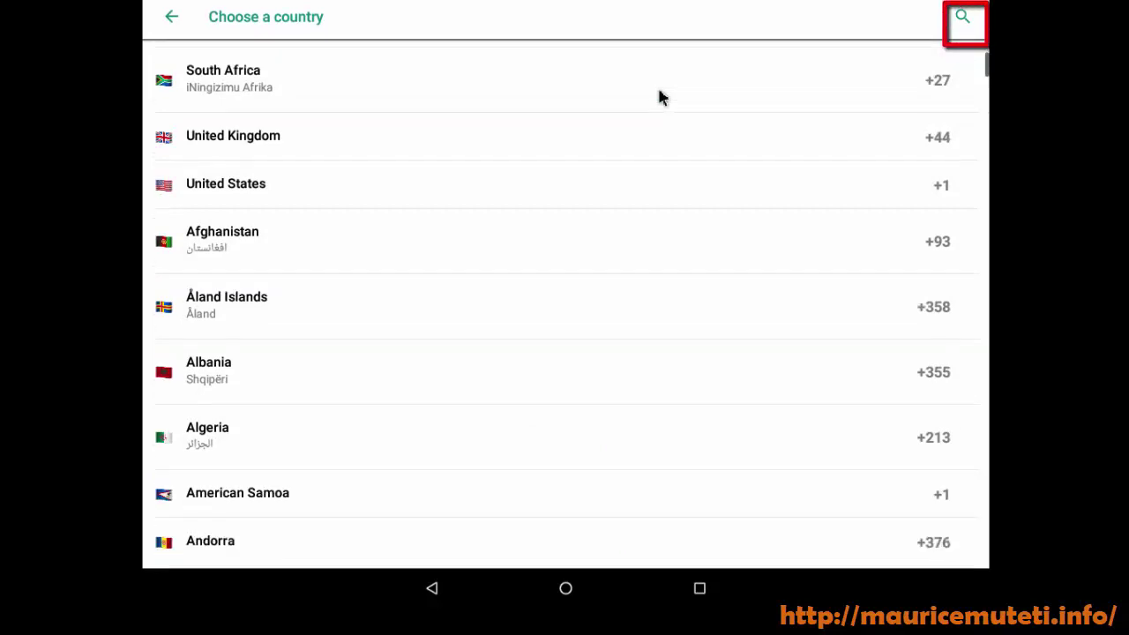
{"action": "left_click", "coordinate": [957, 19]}
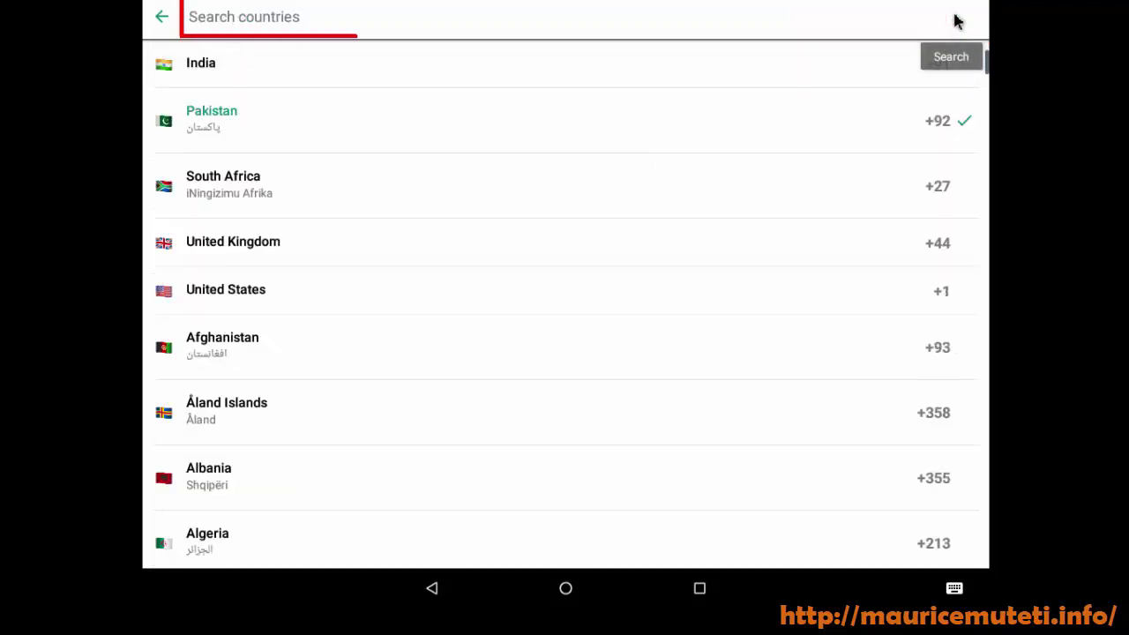
{"action": "type", "text": "kenya"}
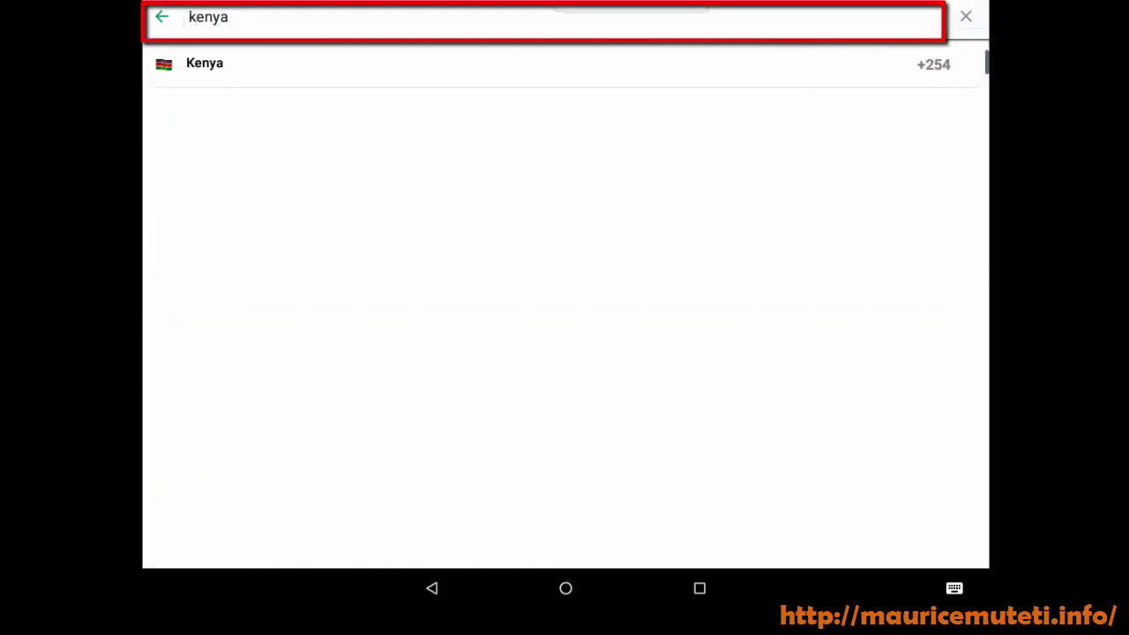
- Choose Kenya (+254), then enter and submit the phone number for verification
{"action": "left_click", "coordinate": [761, 62]}
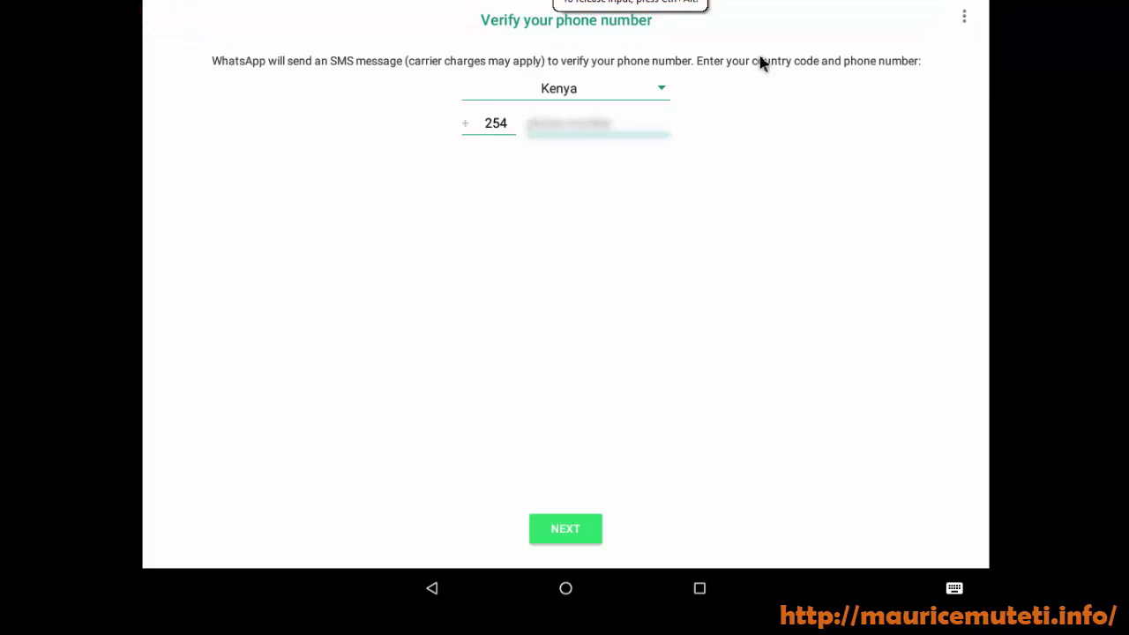
{"action": "type", "text": "7"}
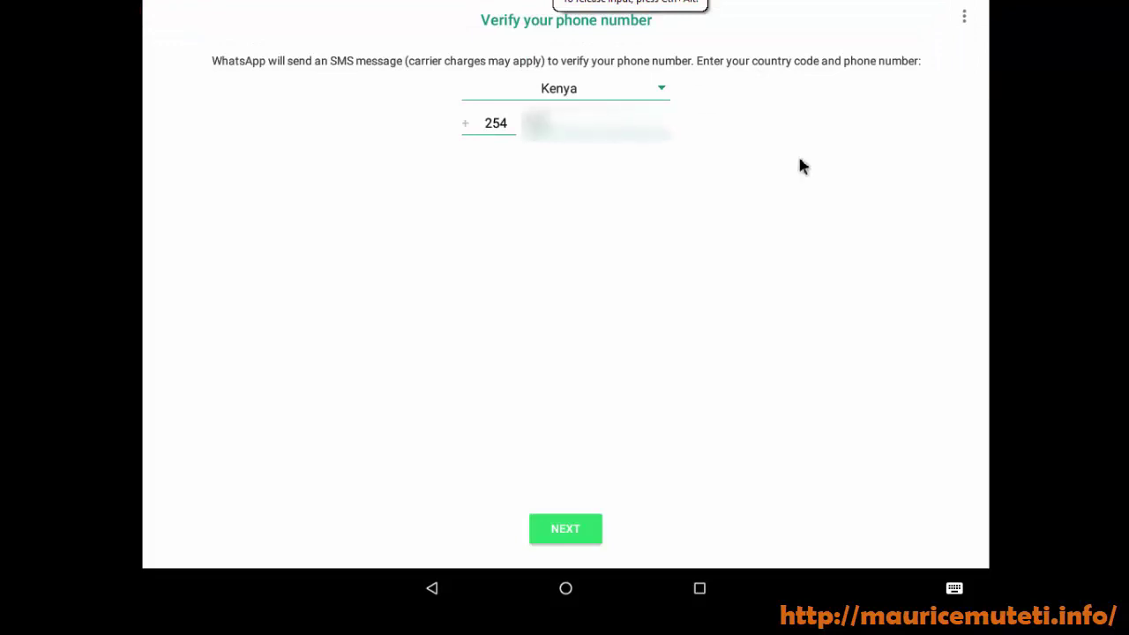
{"action": "type", "text": "12345"}
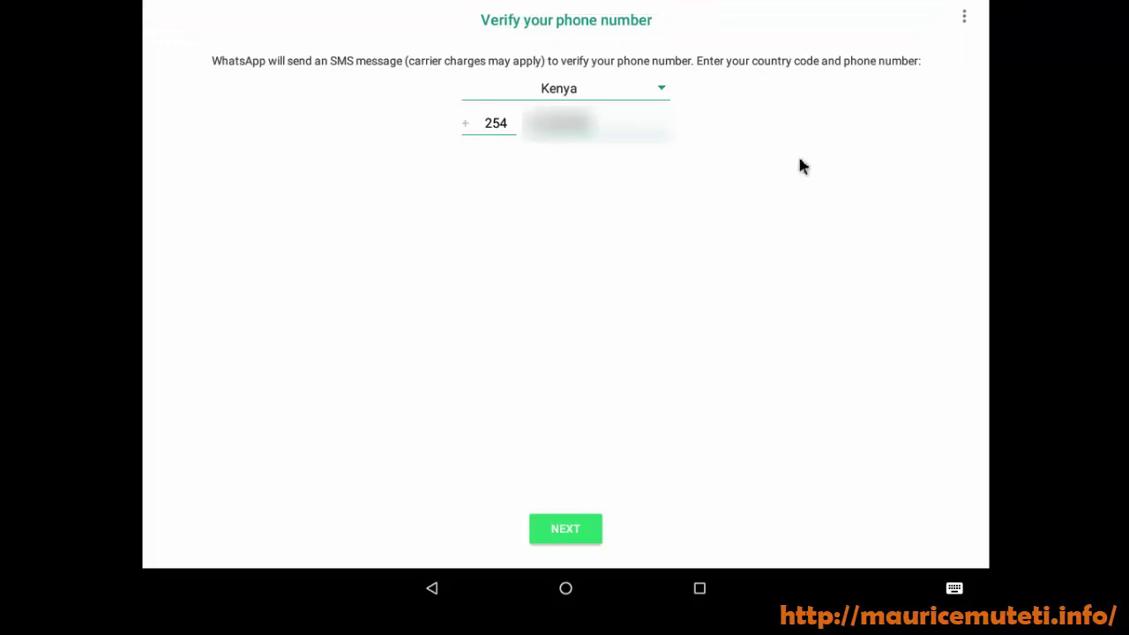
{"action": "type", "text": "6"}
{"action": "left_click", "coordinate": [569, 532]}
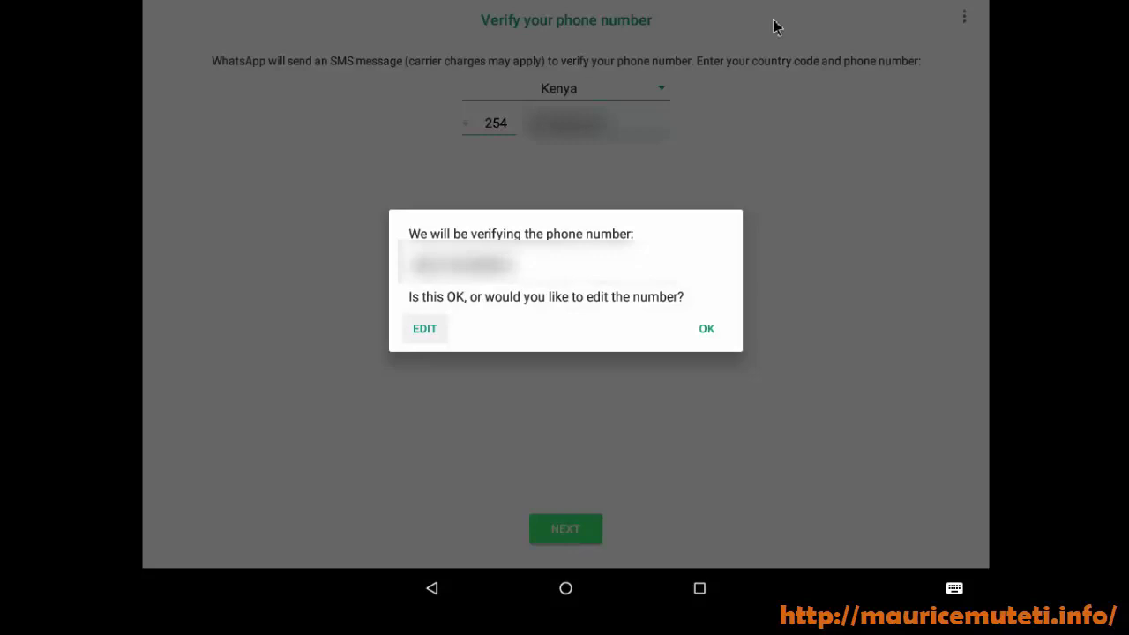
- Confirm the phone number is correct in the verification prompt to start SMS verification
{"action": "left_click", "coordinate": [705, 326]}
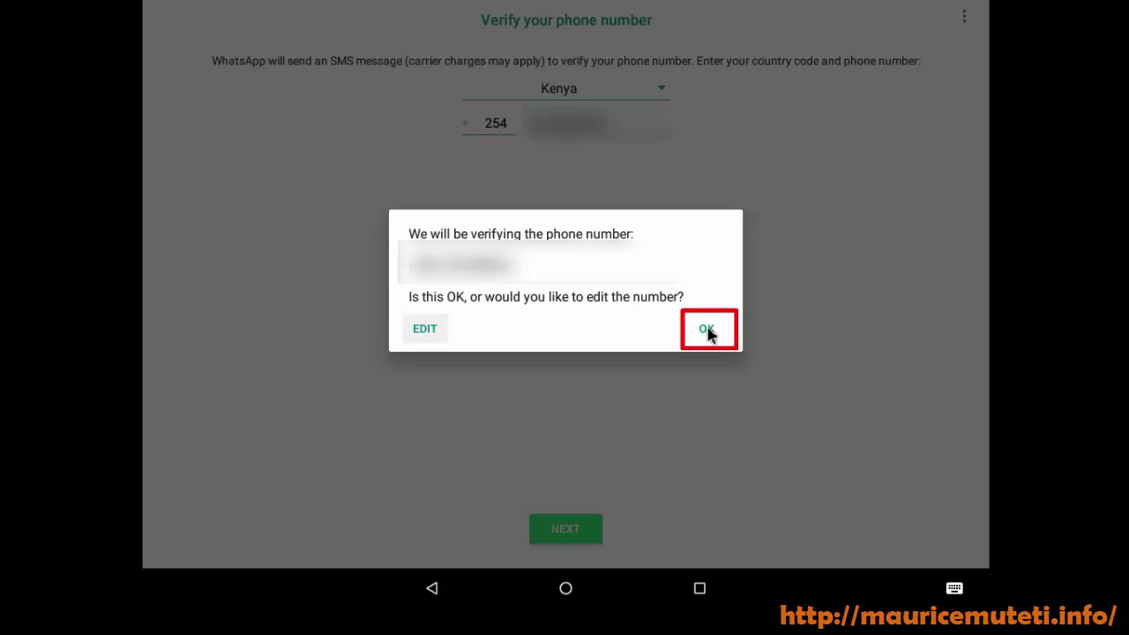
{"action": "left_click", "coordinate": [706, 329]}
{"action": "left_click", "coordinate": [690, 329]}
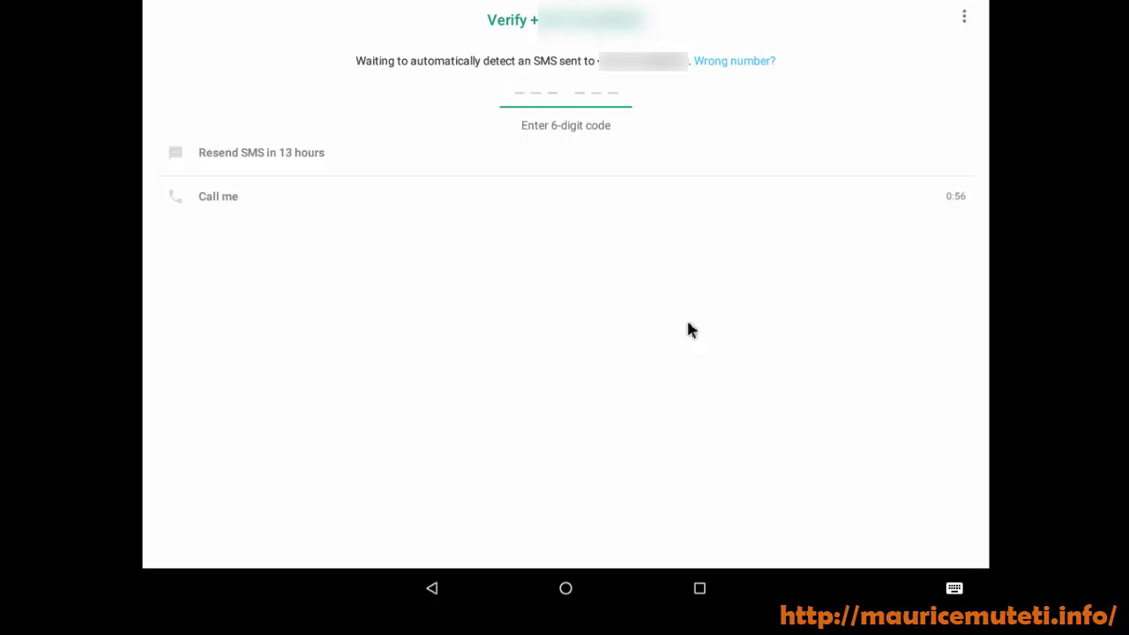
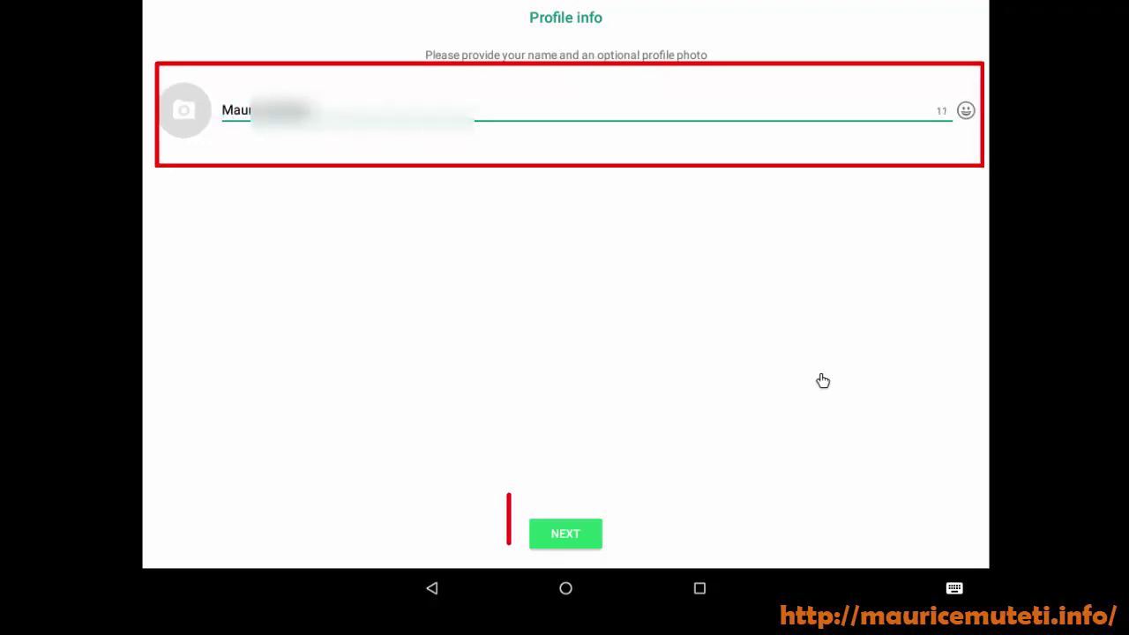
- Enter the user's full name as the WhatsApp profile name and continue
{"action": "left_click", "coordinate": [559, 536]}
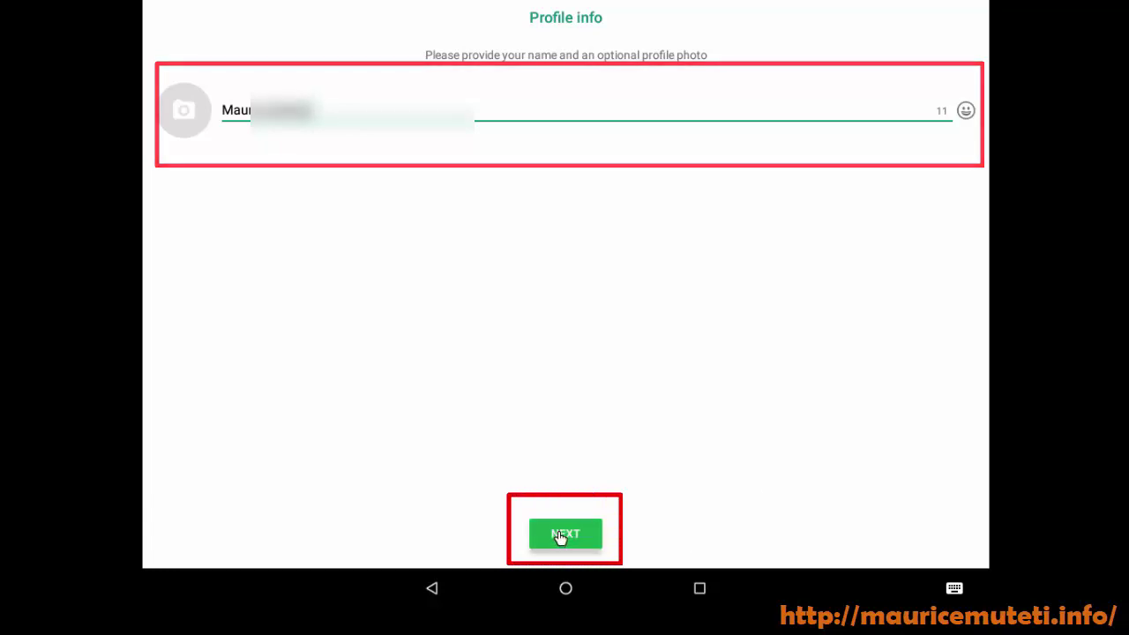